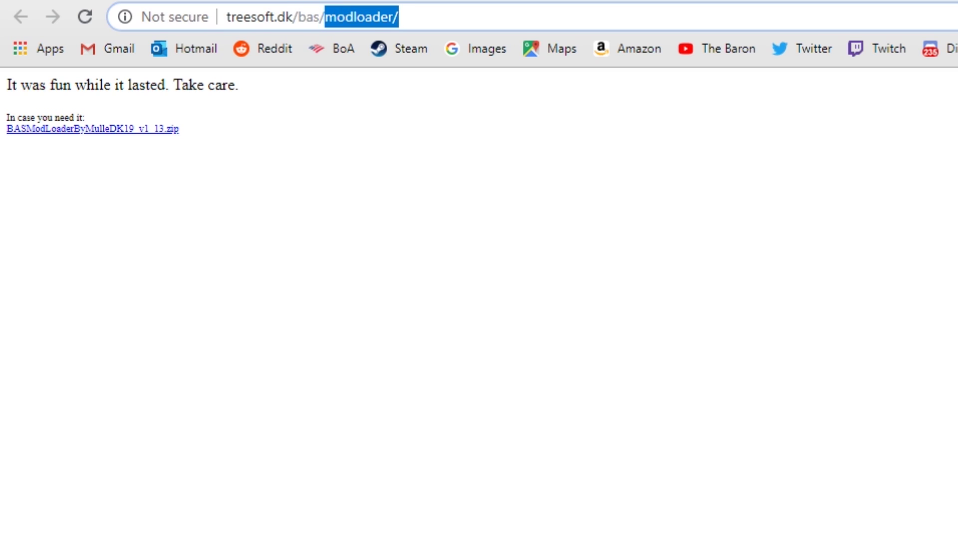
# Step: Read the BAS SDK weapons modding entry in the Discord roadmap and the announcement notes about the Bas SDK and mods
pyautogui.press('Escape')
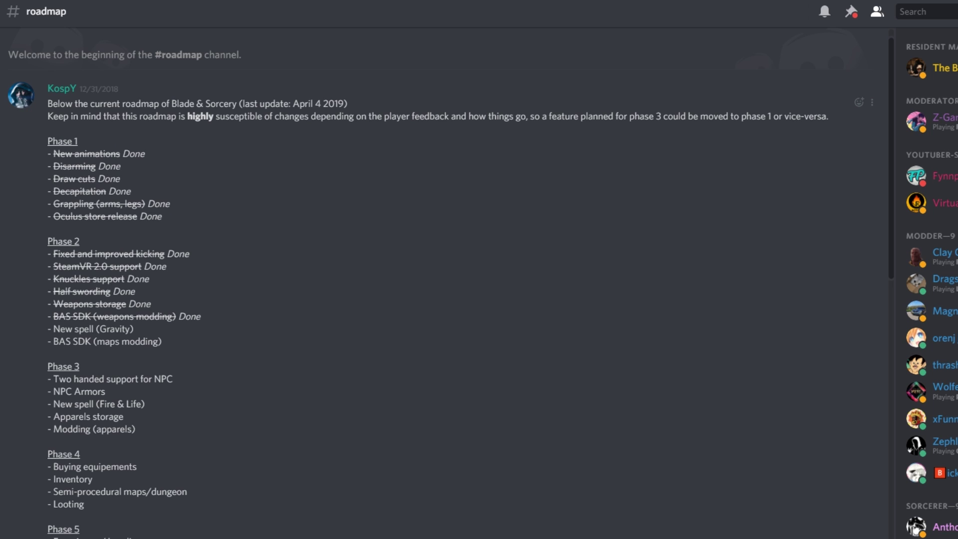
pyautogui.moveTo(53, 316); pyautogui.dragTo(201, 316)
pyautogui.moveTo(54, 316); pyautogui.dragTo(201, 316)
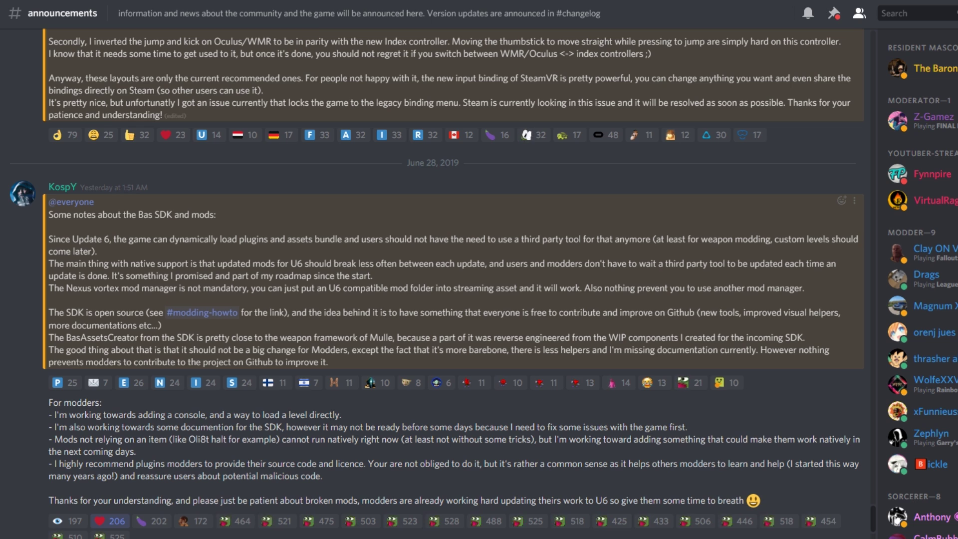
pyautogui.moveTo(48, 214); pyautogui.dragTo(328, 362)
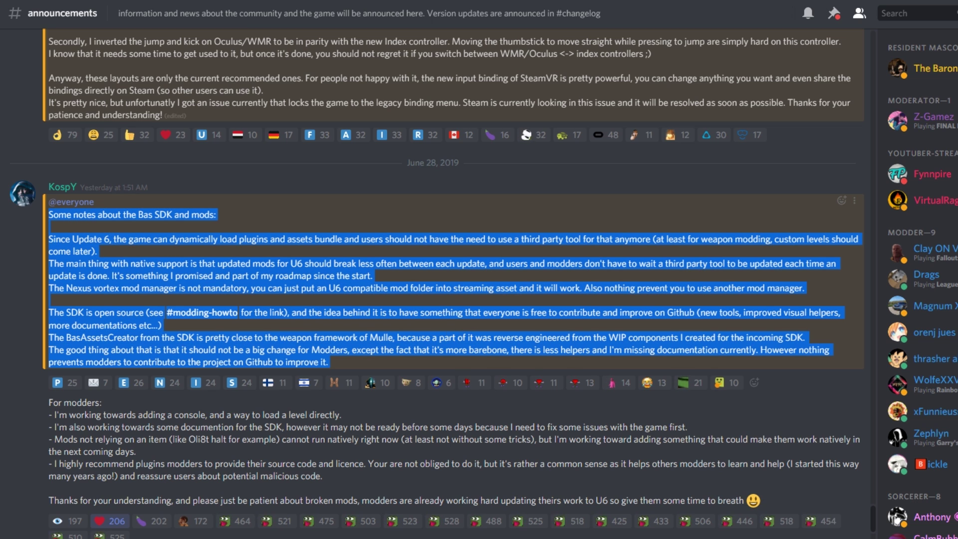
pyautogui.click(583, 350)
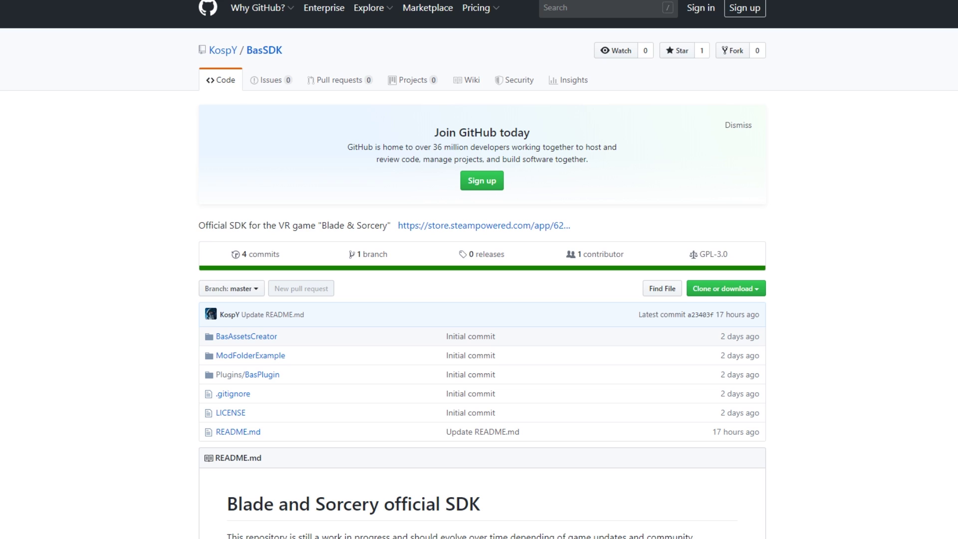
# Step: Review the BasSDK repository on GitHub, including its folders and the README descriptions of BasAssetsCreator, BasPlugins and ModFolderExample
pyautogui.moveTo(198, 225)
pyautogui.mouseDown()
pyautogui.moveTo(410, 226)
pyautogui.moveTo(199, 226)
pyautogui.mouseUp()
pyautogui.scroll(-5, 479, 270)
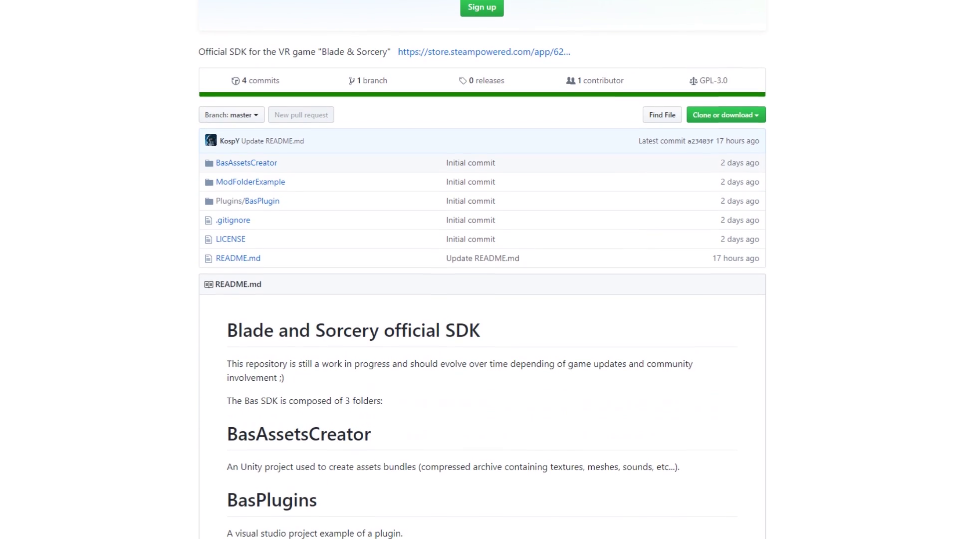
pyautogui.scroll(-1, 482, 270)
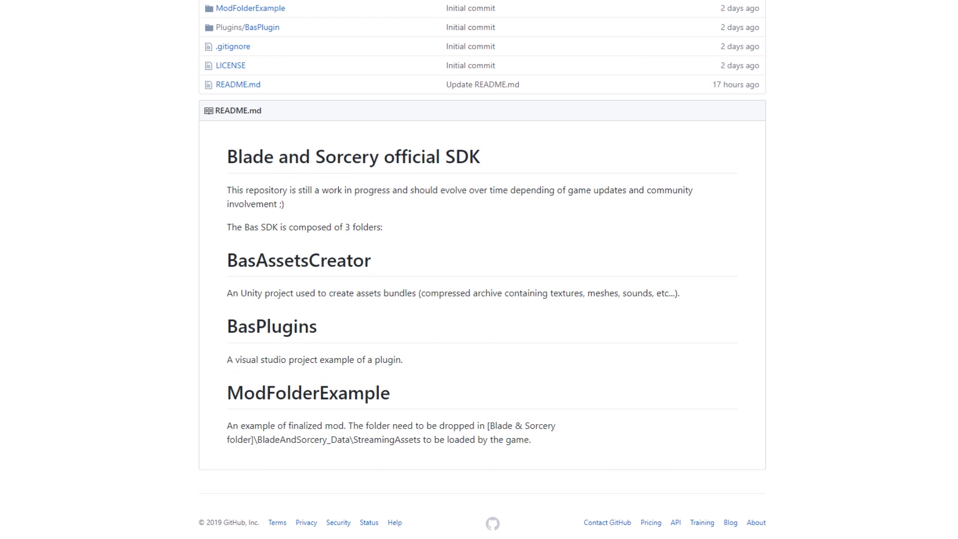
pyautogui.scroll(5, 479, 269)
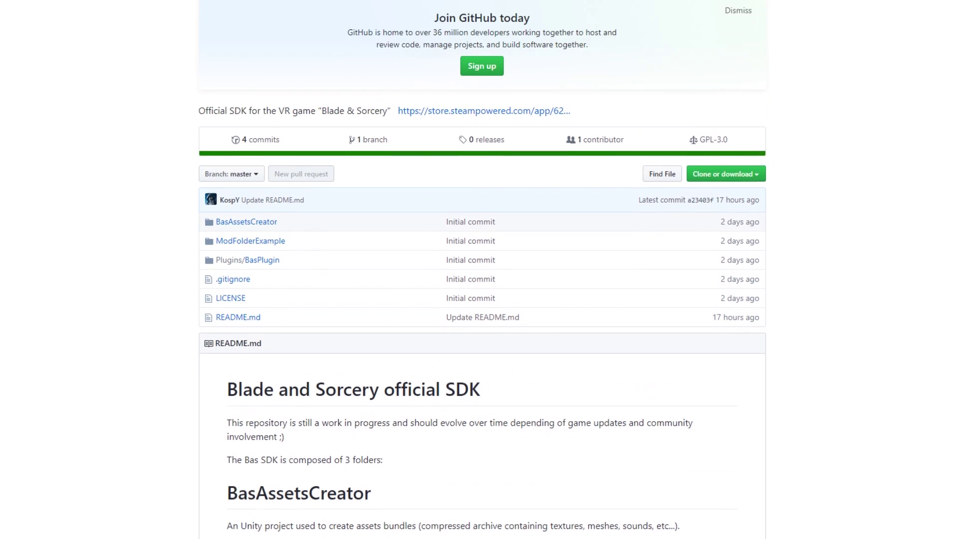
pyautogui.scroll(1, 480, 270)
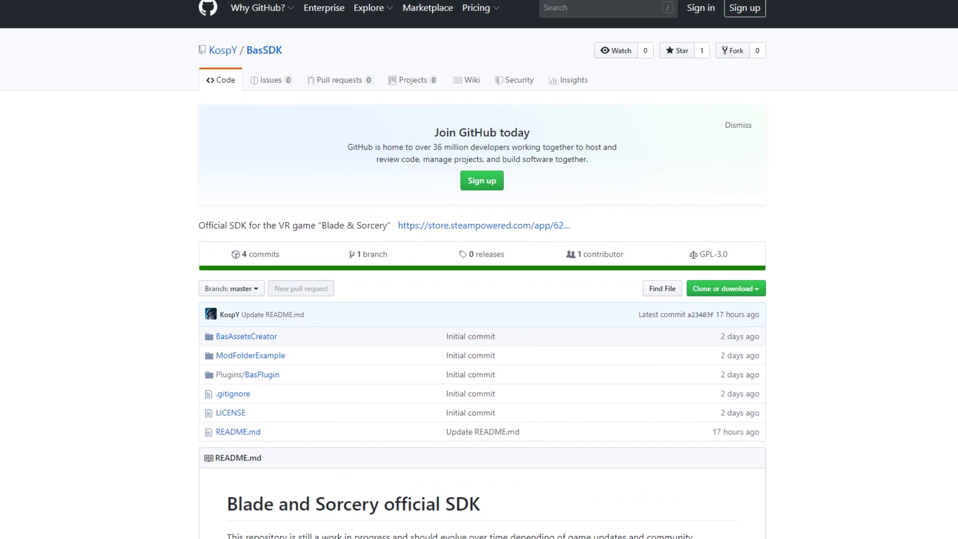
pyautogui.scroll(-1, 480, 270)
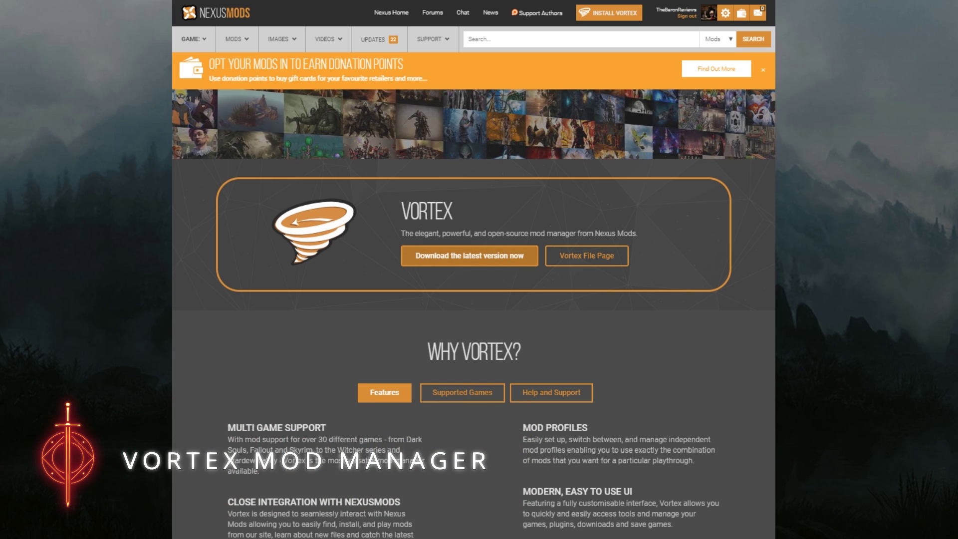
# Step: Review the Vortex mod manager page on Nexus Mods, covering its description, features and interface preview
pyautogui.moveTo(410, 210); pyautogui.dragTo(401, 211)
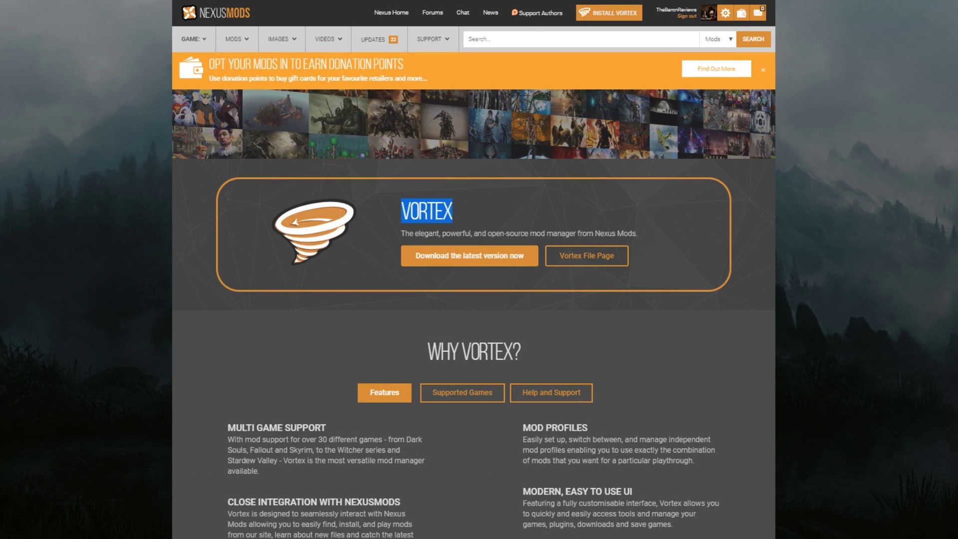
pyautogui.moveTo(488, 233); pyautogui.dragTo(638, 233)
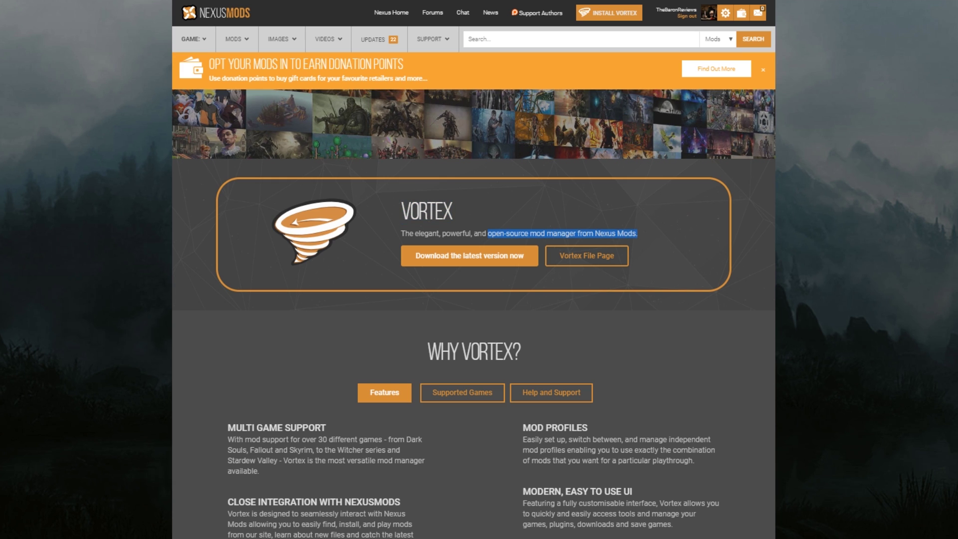
pyautogui.scroll(-5, 474, 270)
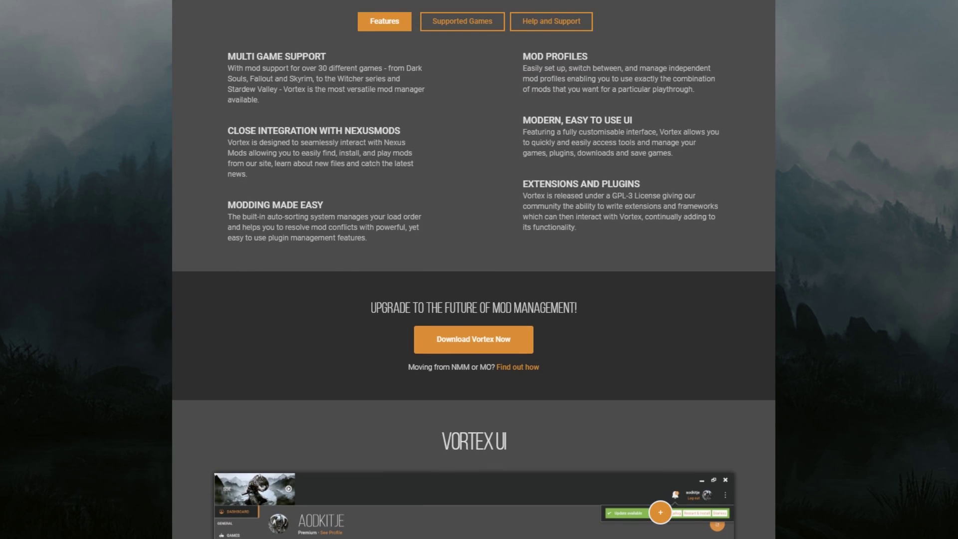
pyautogui.scroll(-6, 474, 270)
pyautogui.scroll(-4, 474, 269)
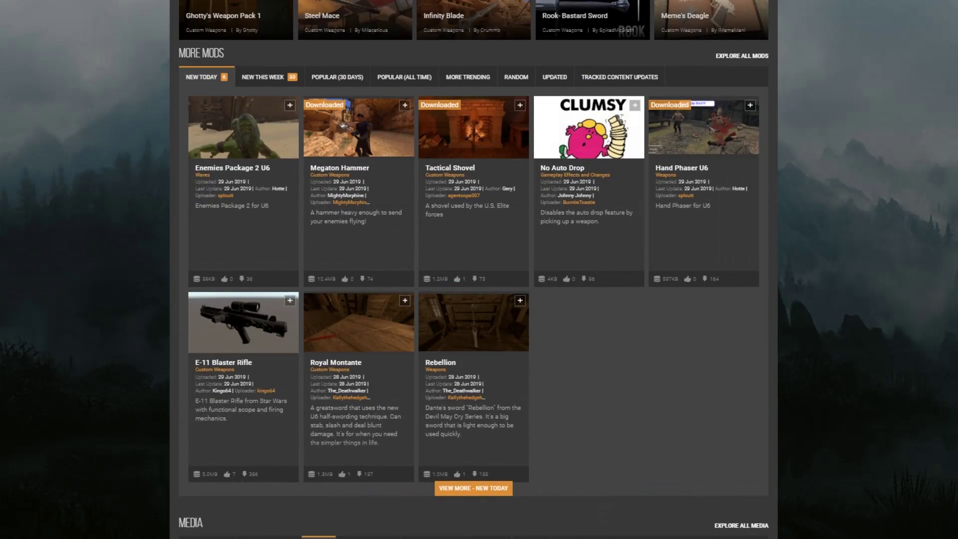
pyautogui.scroll(6, 475, 269)
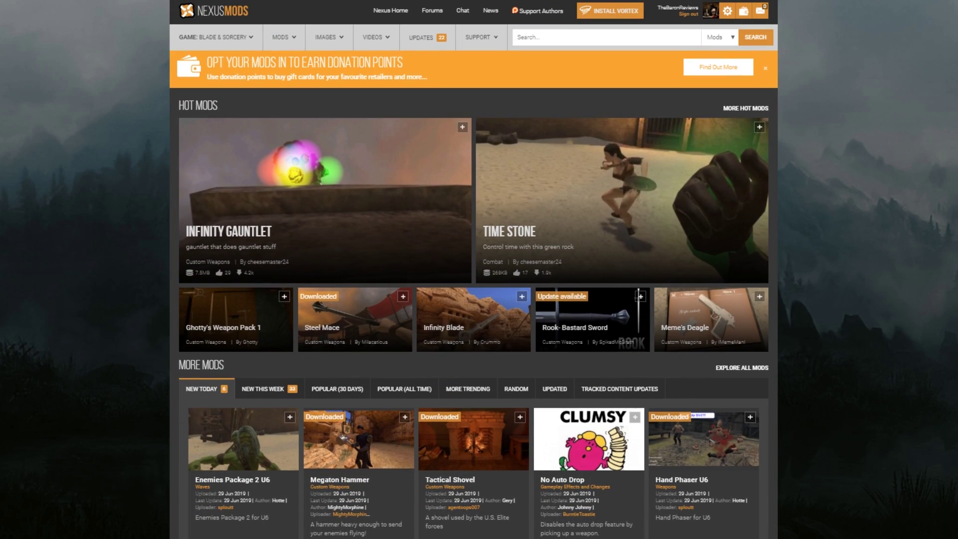
# Step: Browse the Blade & Sorcery mods uploaded this week on Nexus Mods
pyautogui.scroll(-3, 474, 269)
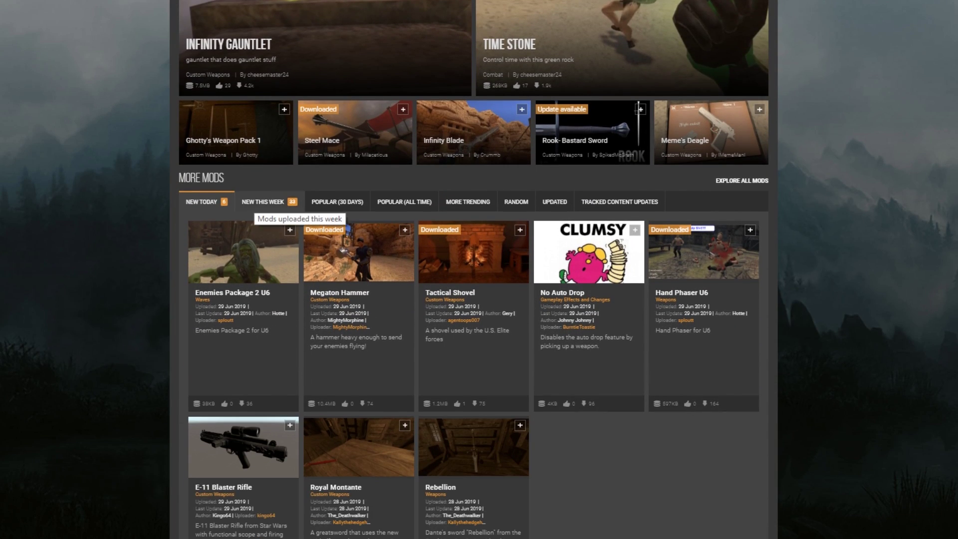
pyautogui.click(263, 203)
pyautogui.scroll(-2, 474, 269)
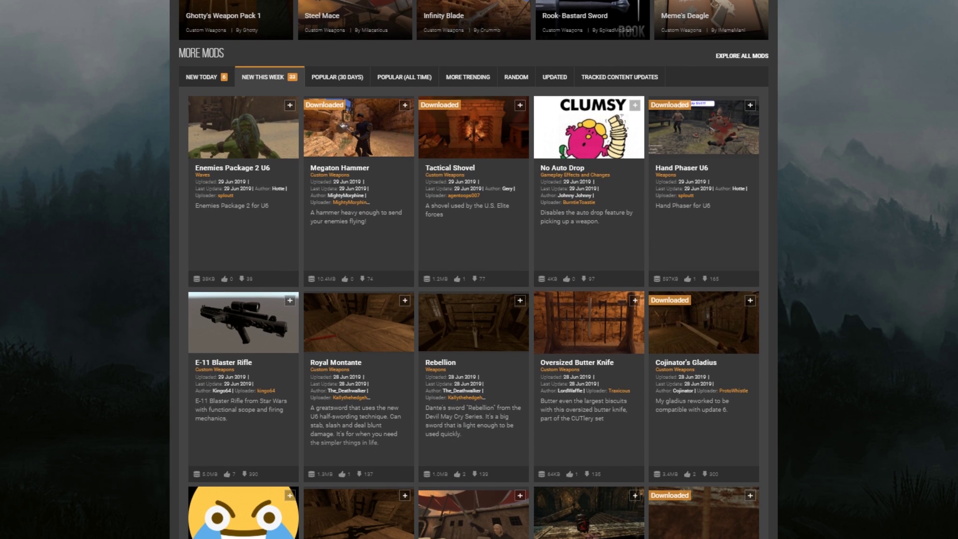
pyautogui.scroll(-1, 474, 270)
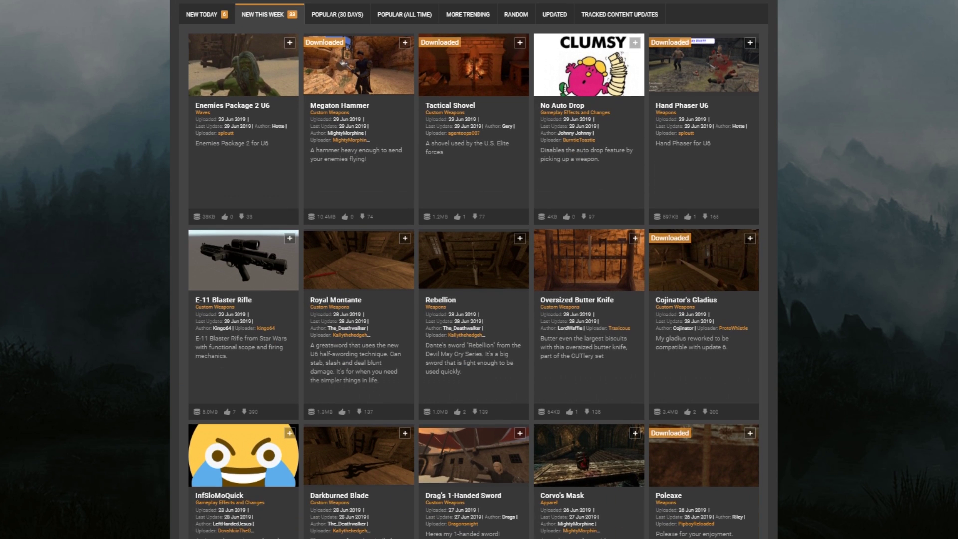
pyautogui.scroll(-3, 474, 269)
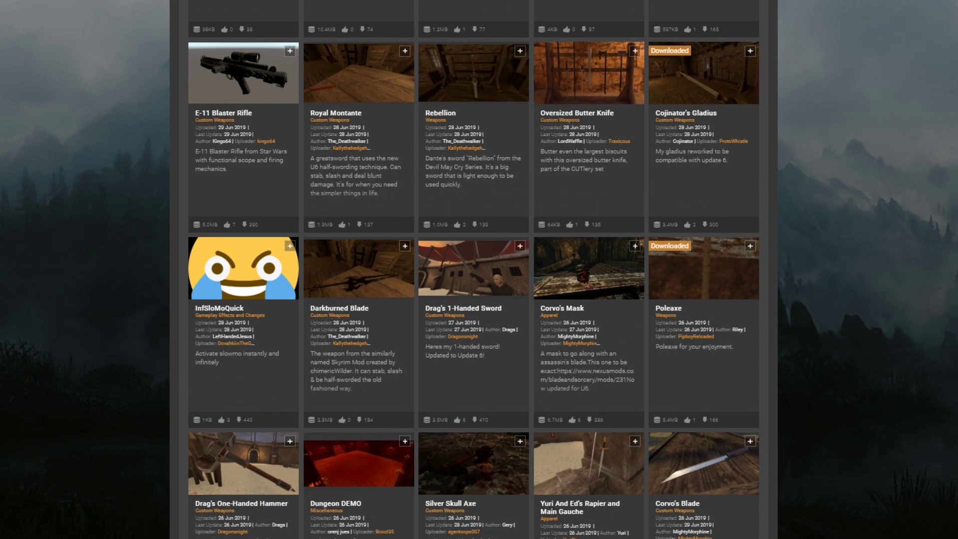
pyautogui.scroll(-2, 474, 270)
pyautogui.scroll(8, 475, 269)
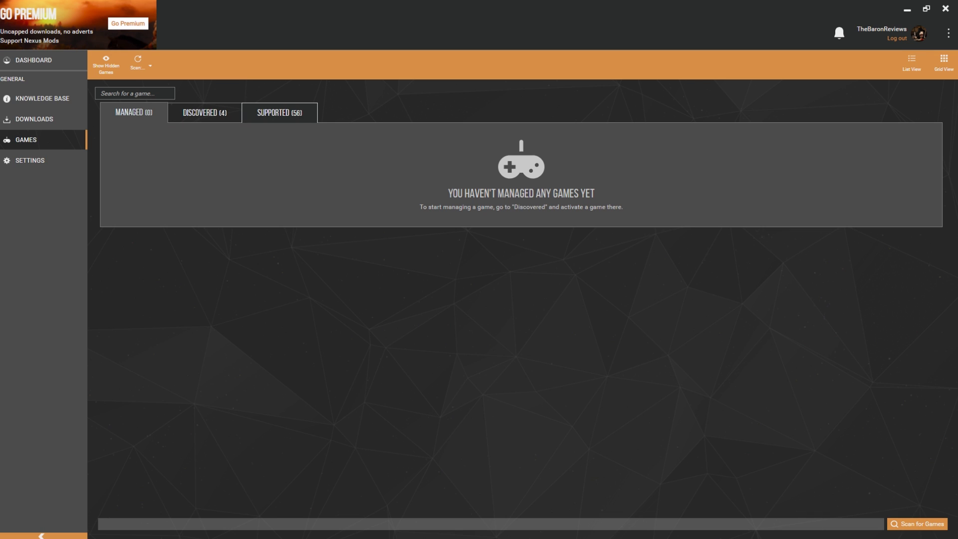
# Step: In Vortex, find Blade & Sorcery among the supported games and start setting its location manually
pyautogui.click(280, 112)
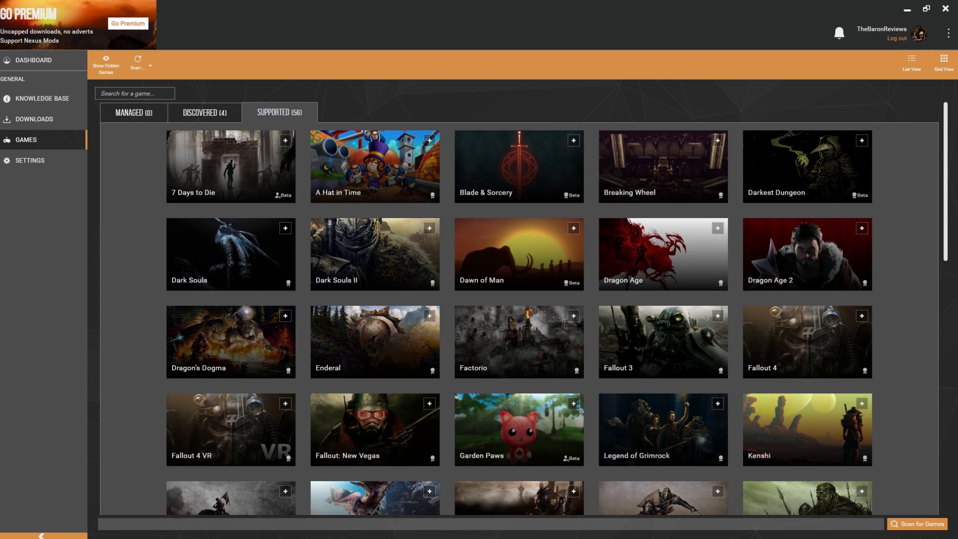
pyautogui.moveTo(519, 166)
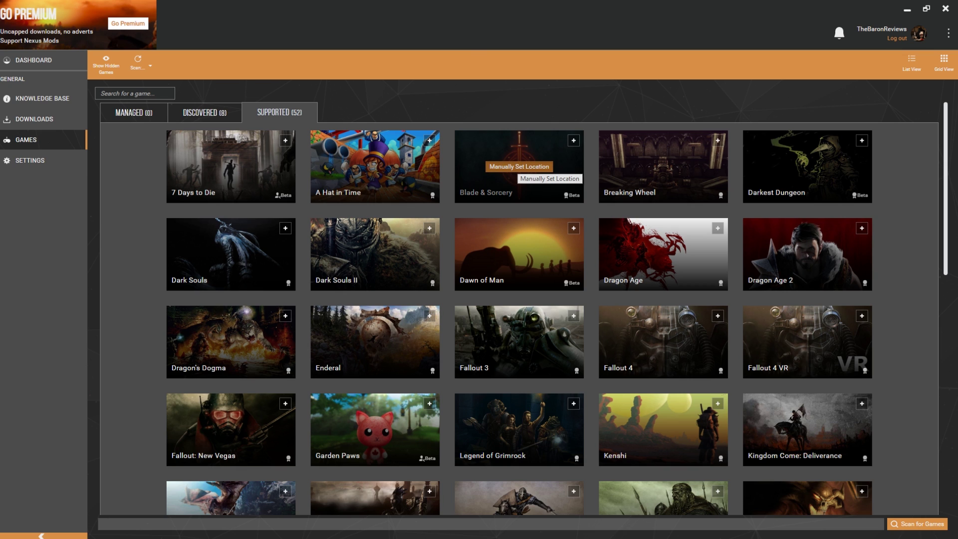
pyautogui.click(519, 166)
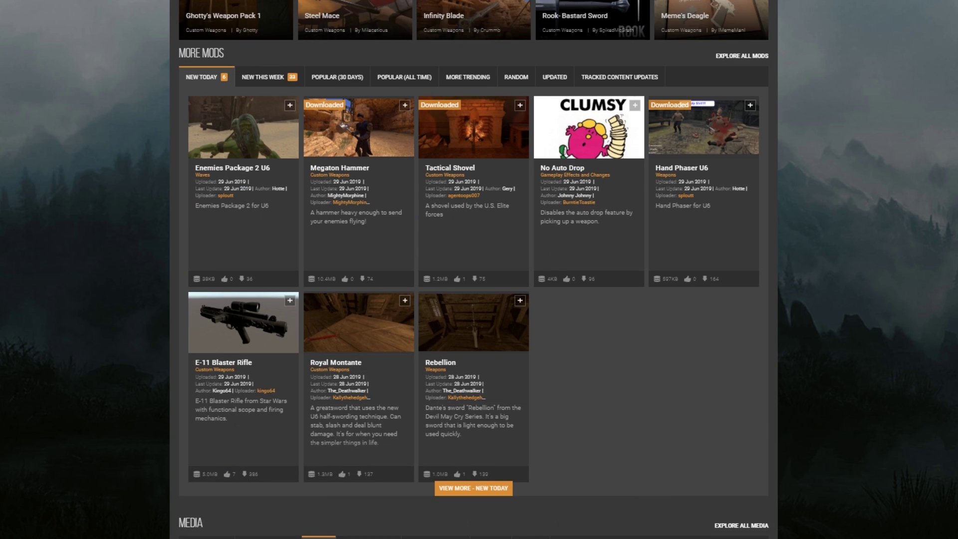
# Step: Look through the new-this-week list of Blade & Sorcery mods on Nexus Mods for ones made for update 6
pyautogui.scroll(5, 639, 295)
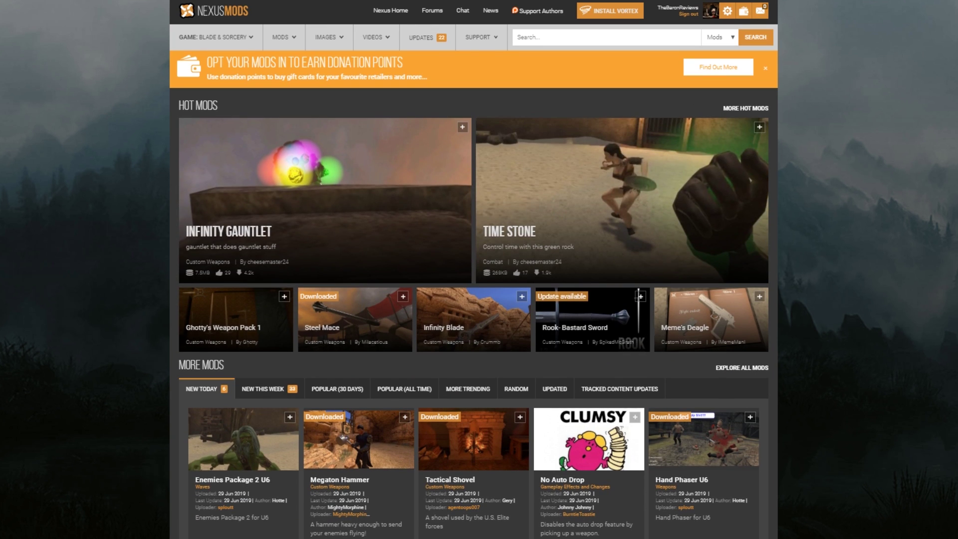
pyautogui.scroll(-3, 474, 269)
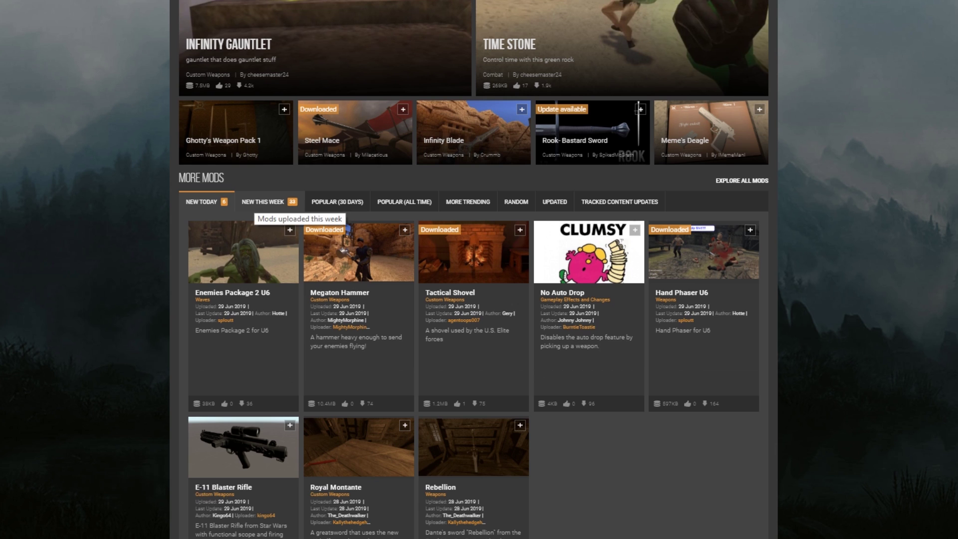
pyautogui.click(263, 202)
pyautogui.scroll(-2, 475, 270)
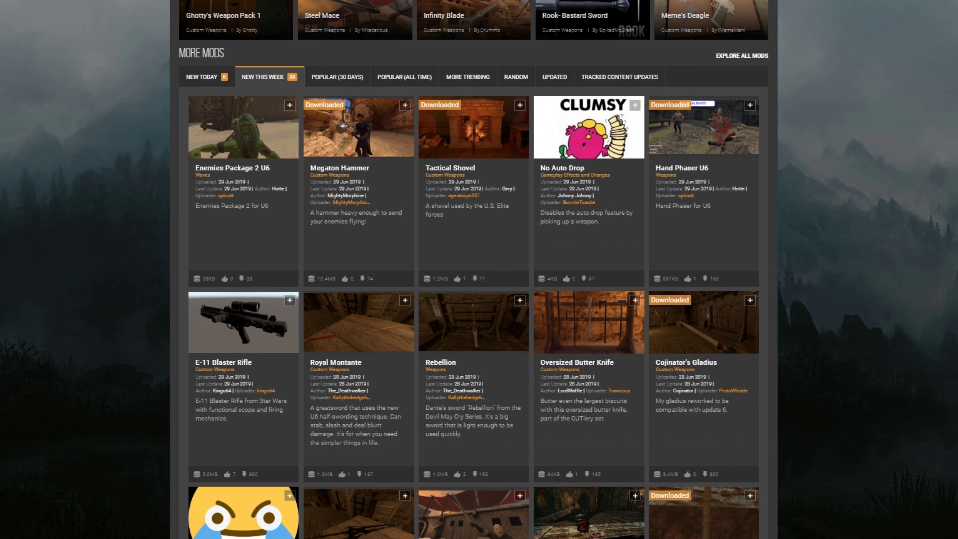
pyautogui.scroll(-1, 474, 270)
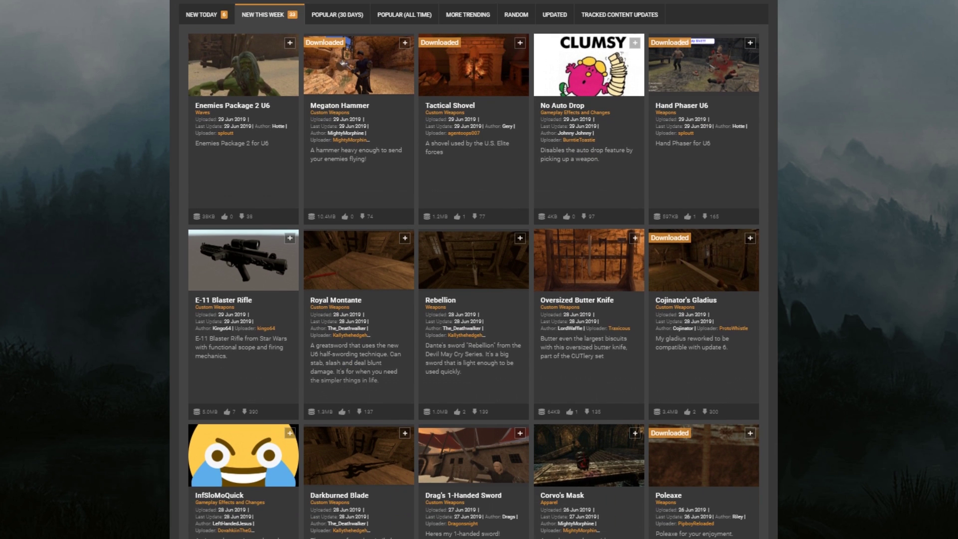
pyautogui.scroll(-3, 474, 270)
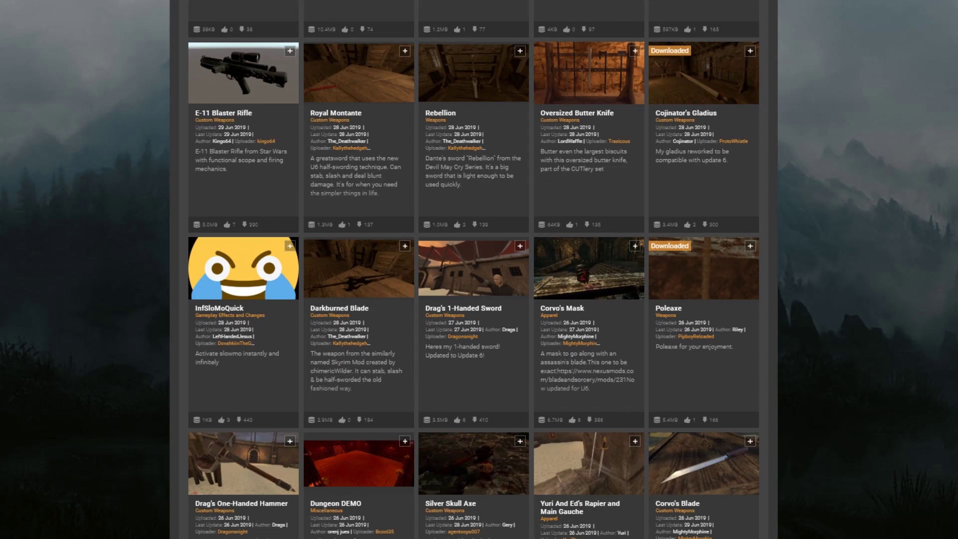
pyautogui.scroll(-2, 474, 269)
pyautogui.scroll(5, 475, 269)
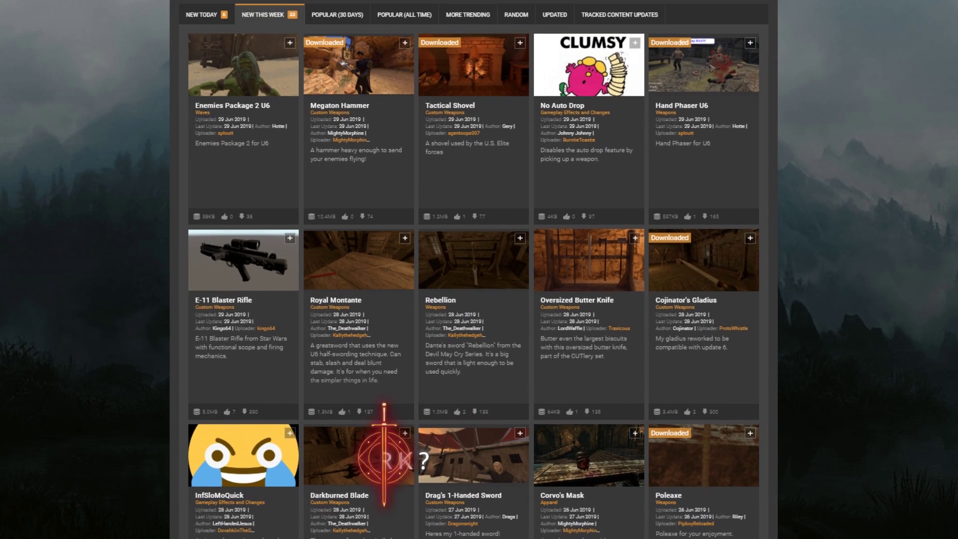
pyautogui.scroll(3, 474, 270)
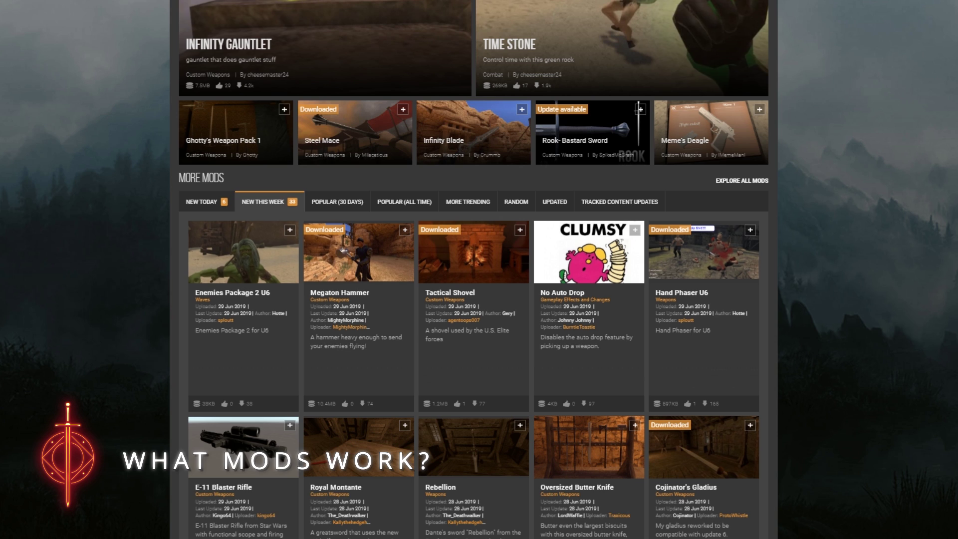
# Step: Check the Hand Phaser U6 and Enemies Package 2 U6 entries for the U6 compatibility label
pyautogui.moveTo(708, 292); pyautogui.dragTo(660, 299)
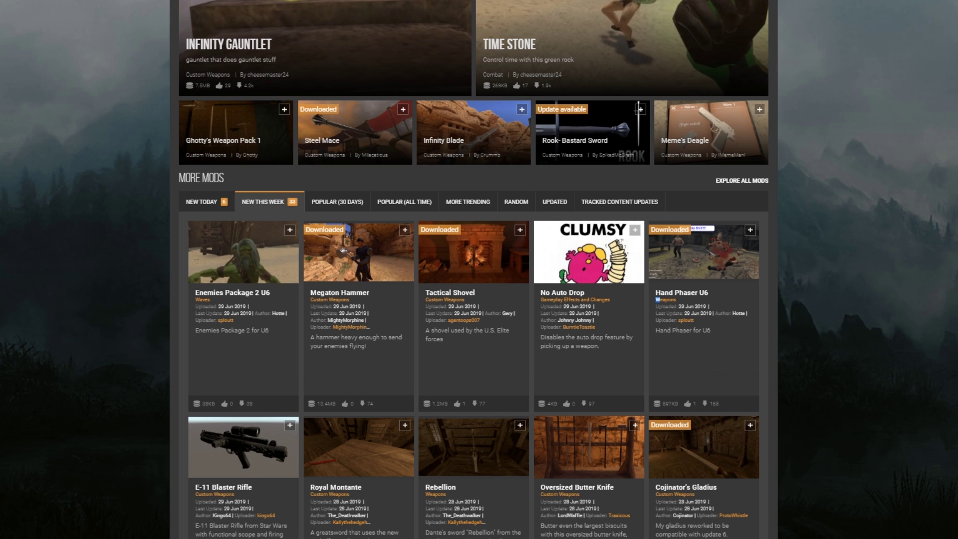
pyautogui.moveTo(693, 330); pyautogui.dragTo(712, 330)
pyautogui.moveTo(251, 331); pyautogui.dragTo(269, 330)
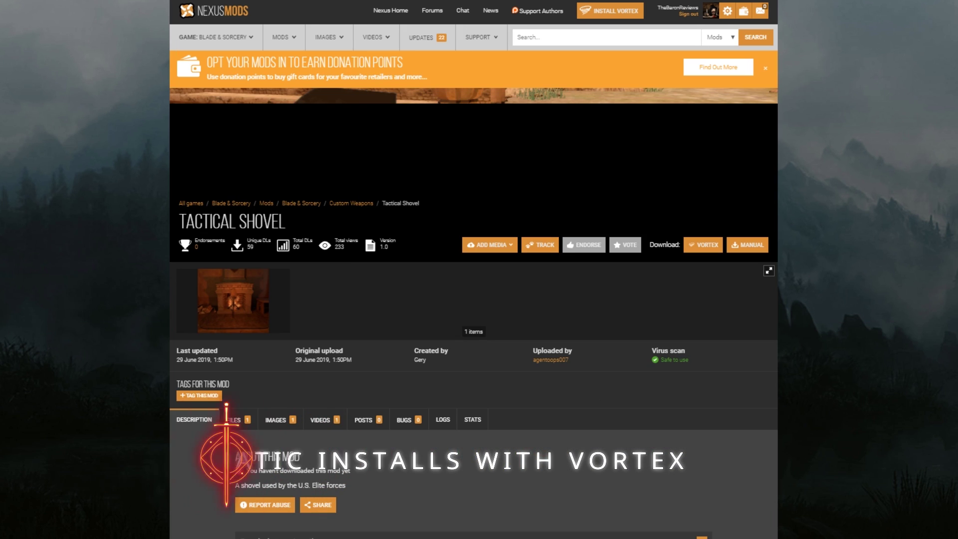
# Step: Download the TacticalShovel main file from the Tactical Shovel mod's files using the mod manager download
pyautogui.scroll(-4, 474, 270)
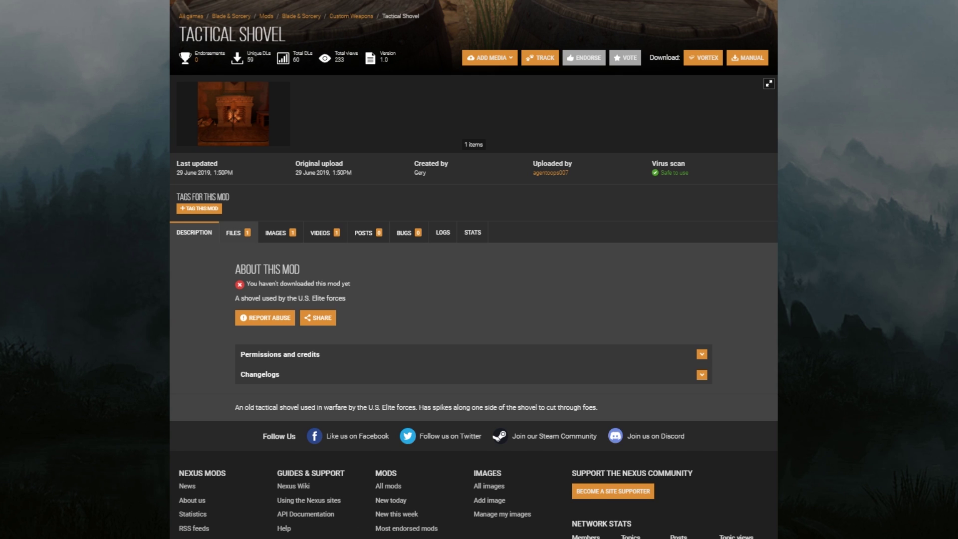
pyautogui.click(238, 233)
pyautogui.scroll(-1, 474, 270)
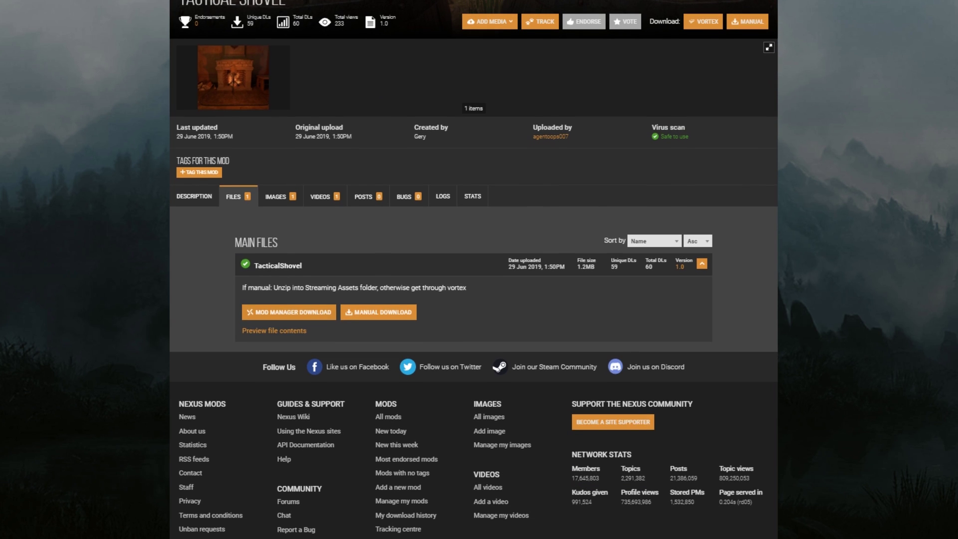
pyautogui.click(288, 312)
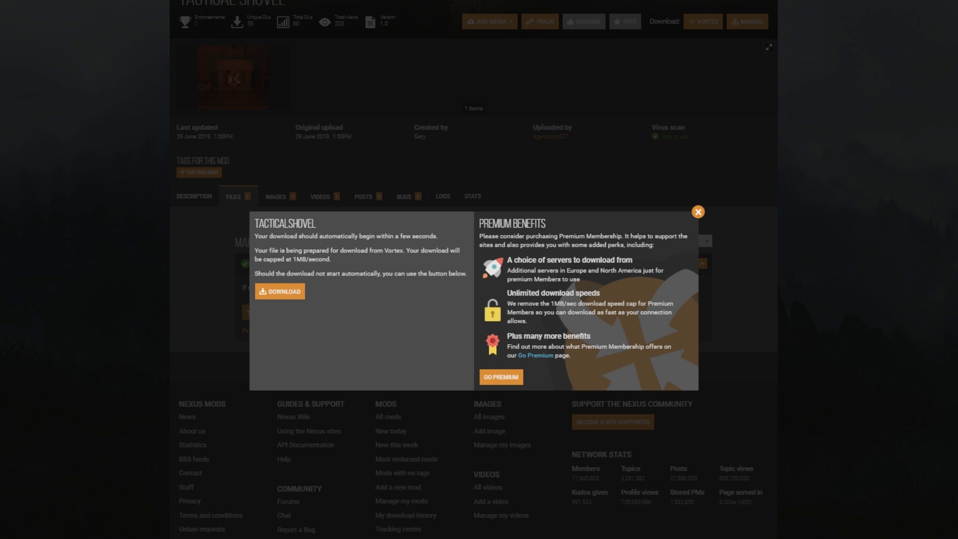
pyautogui.moveTo(325, 274); pyautogui.dragTo(392, 274)
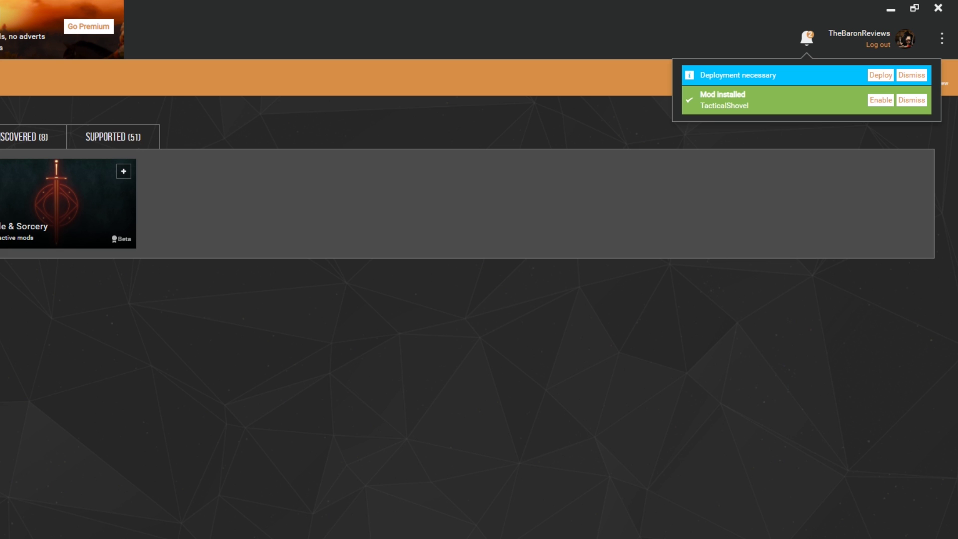
# Step: Deploy the installed TacticalShovel mod and check its enabled status in the list of mods
pyautogui.click(880, 75)
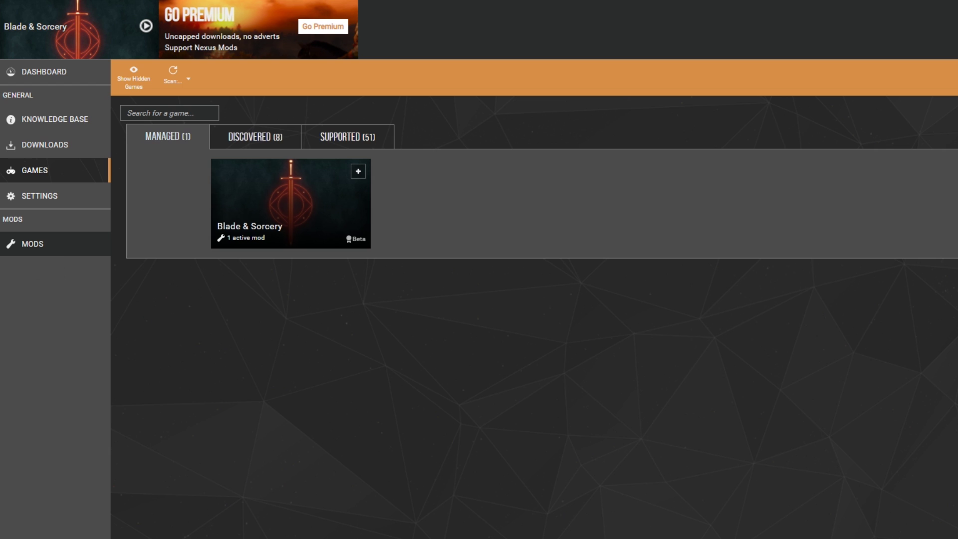
pyautogui.click(32, 244)
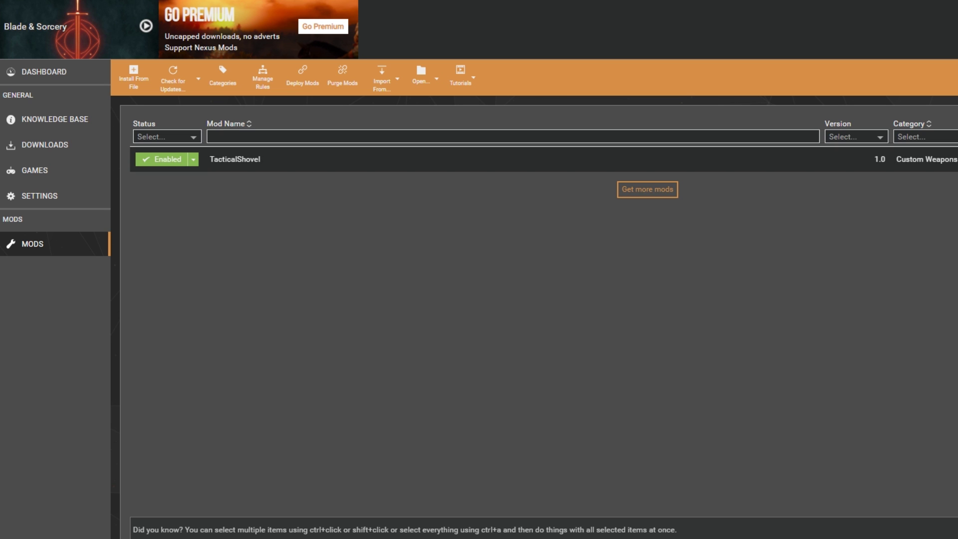
pyautogui.click(193, 159)
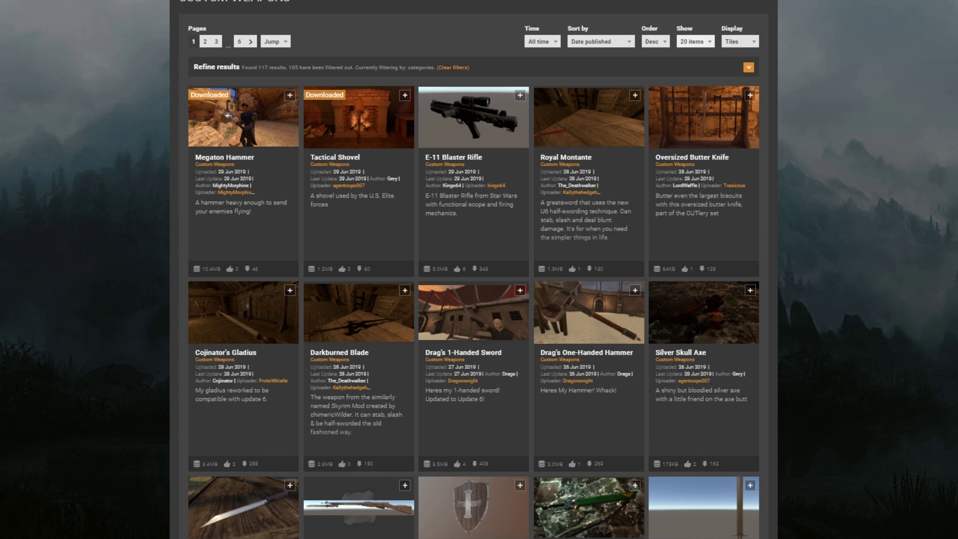
# Step: On Nexus Mods, manually download the Cojinator's Gladius main file made for Update 6 and save it as a zip
pyautogui.scroll(-5, 474, 270)
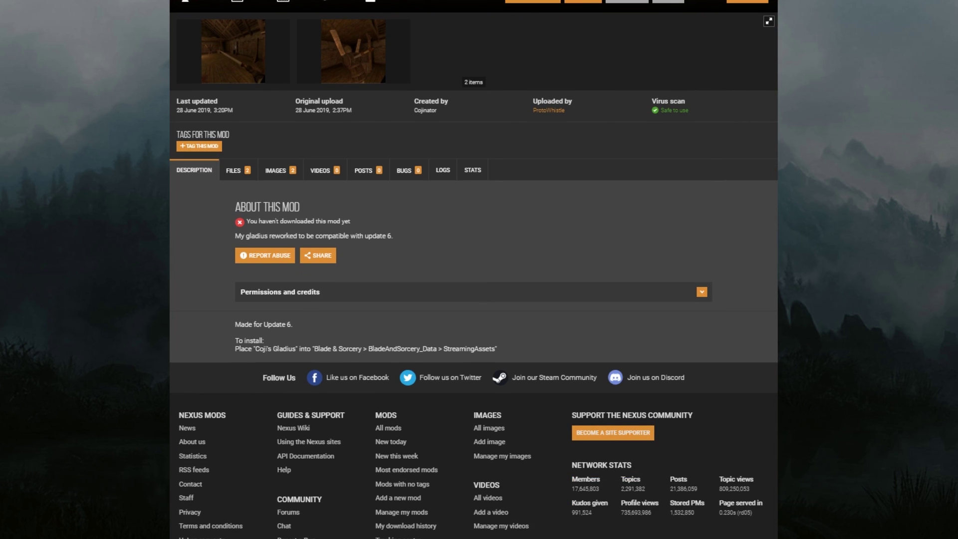
pyautogui.click(238, 170)
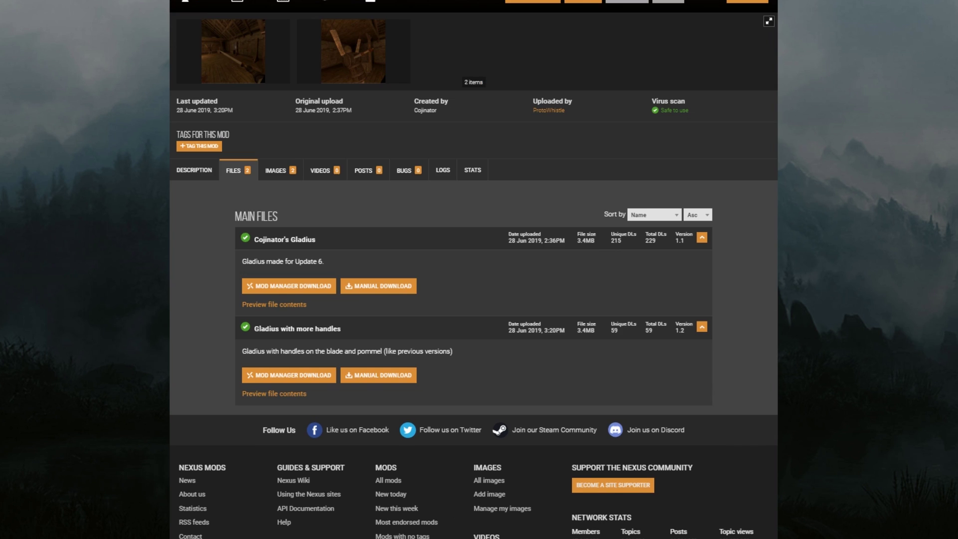
pyautogui.scroll(-1, 474, 270)
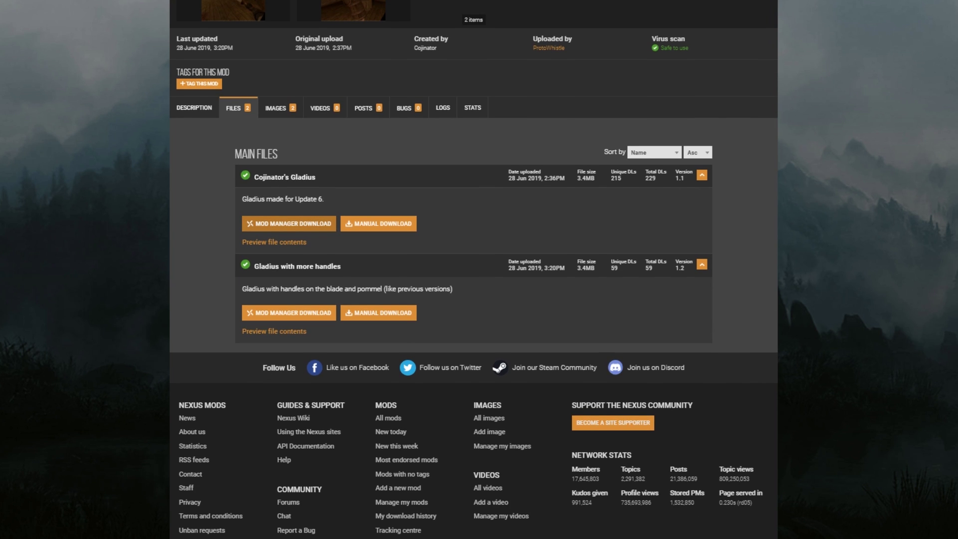
pyautogui.click(379, 224)
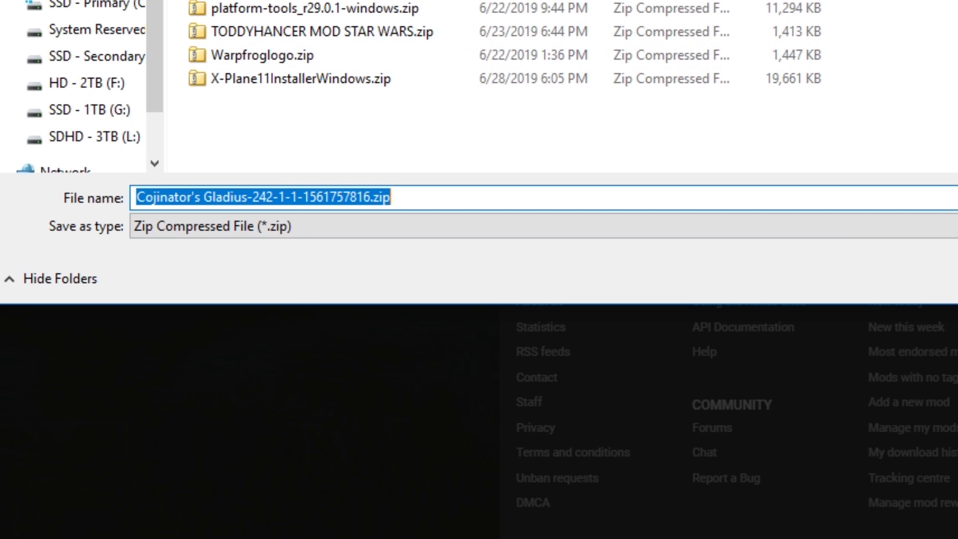
pyautogui.press('Return')
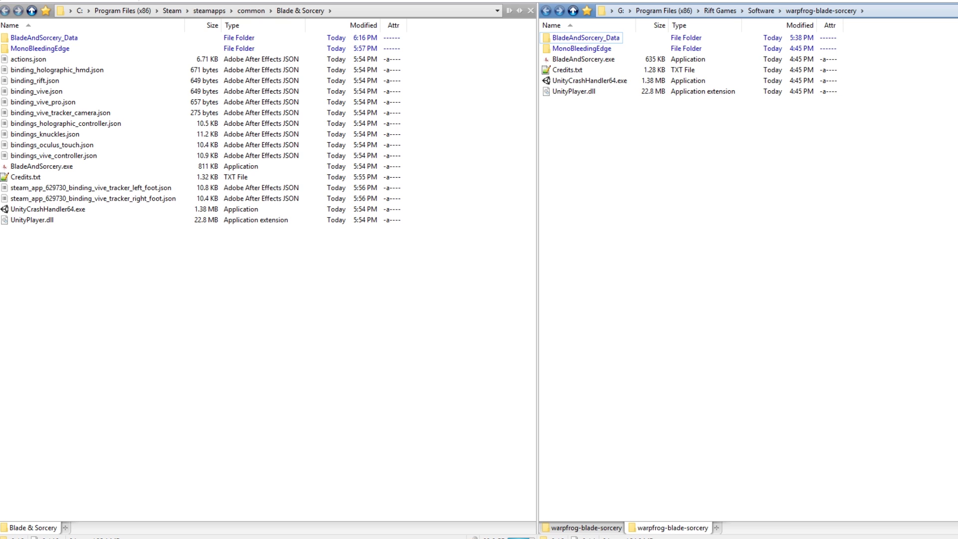
# Step: In the file manager, open the Cojinator's Gladius zip and copy its Coji's Gladius folder into the game's BladeAndSorcery_Data\StreamingAssets folder
pyautogui.click(749, 11)
pyautogui.write("C:\\Users\\Desktop\\Desktop\\Cojinator's Gladius-242-1-1-1561757816.zip")
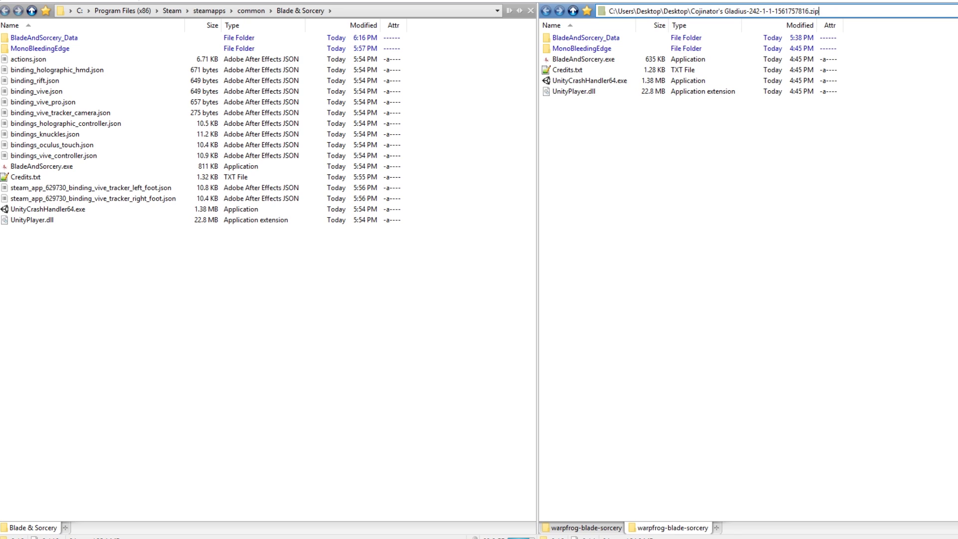
pyautogui.press('Return')
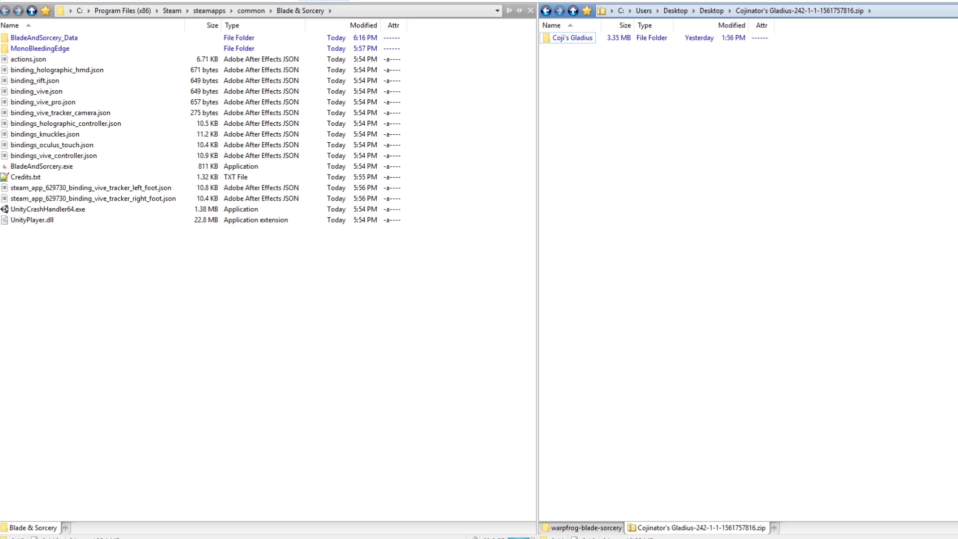
pyautogui.click(41, 38)
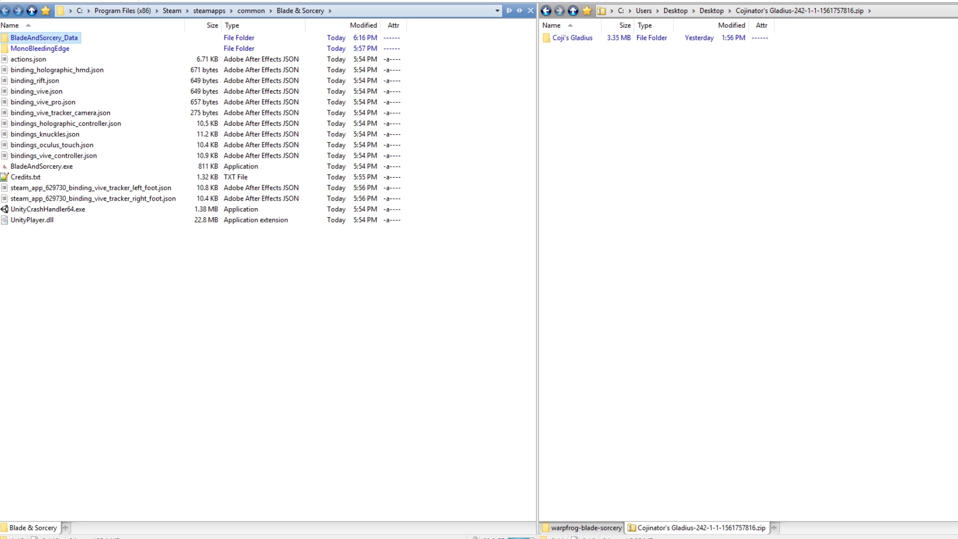
pyautogui.doubleClick(42, 38)
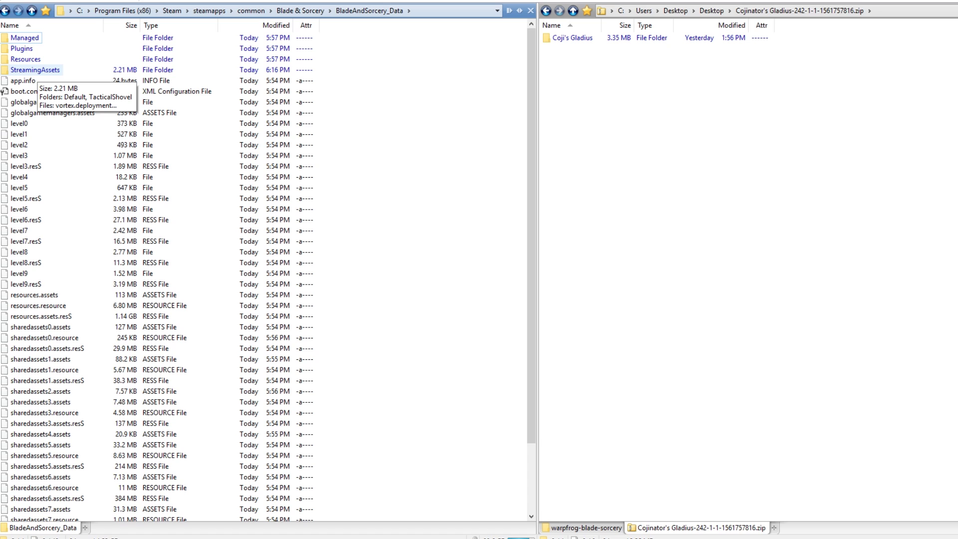
pyautogui.doubleClick(35, 70)
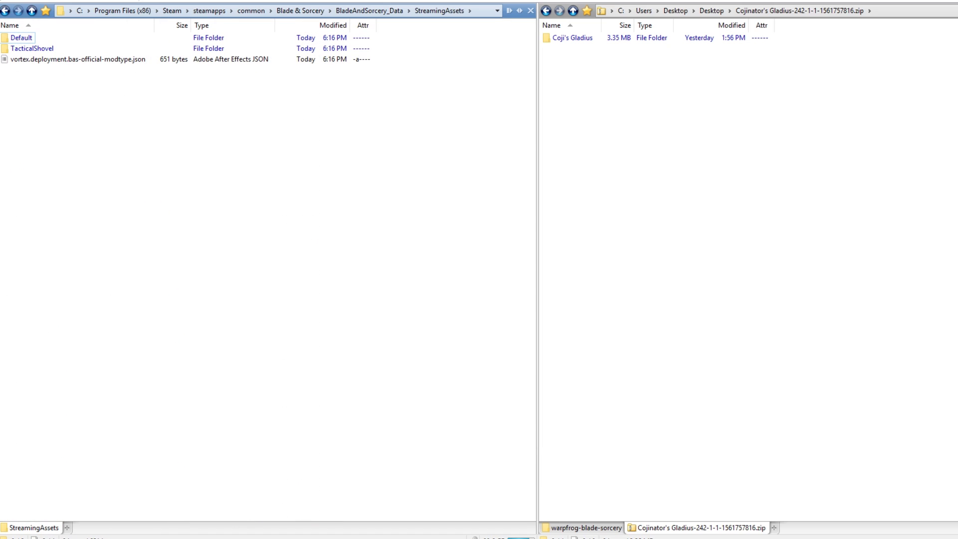
pyautogui.moveTo(569, 37); pyautogui.dragTo(138, 164)
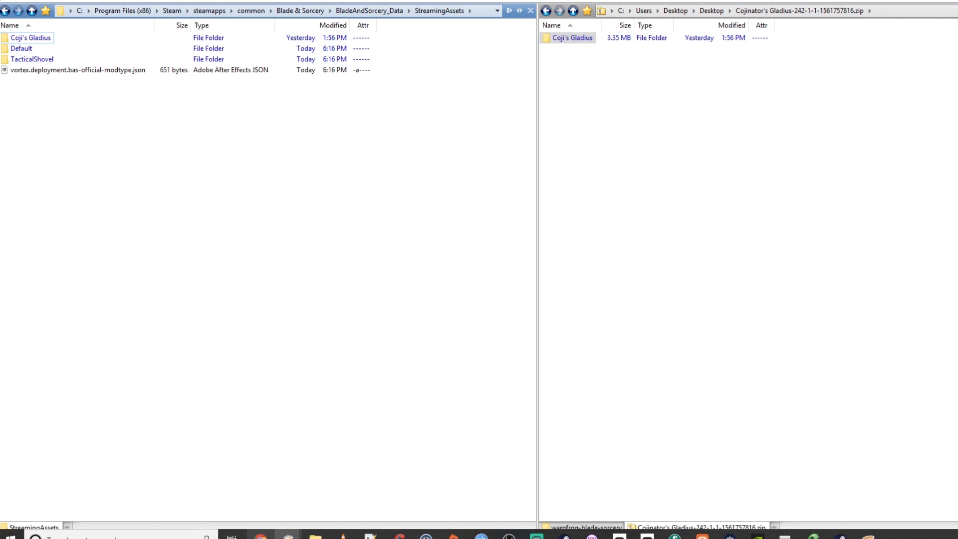
# Step: Examine the files in the TacticalShovel mod folder and the properties of Item_Weapon_TacticalShovel.json
pyautogui.doubleClick(32, 59)
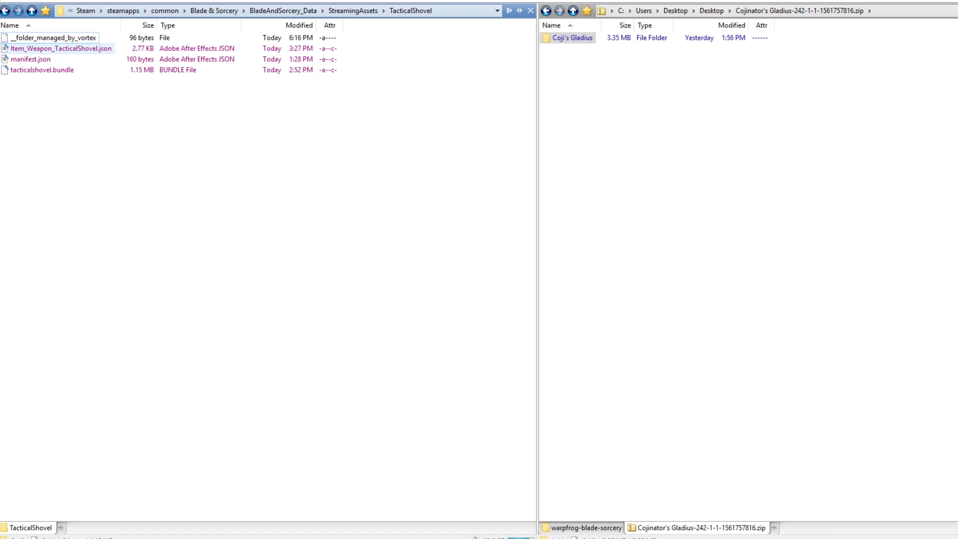
pyautogui.rightClick(23, 47)
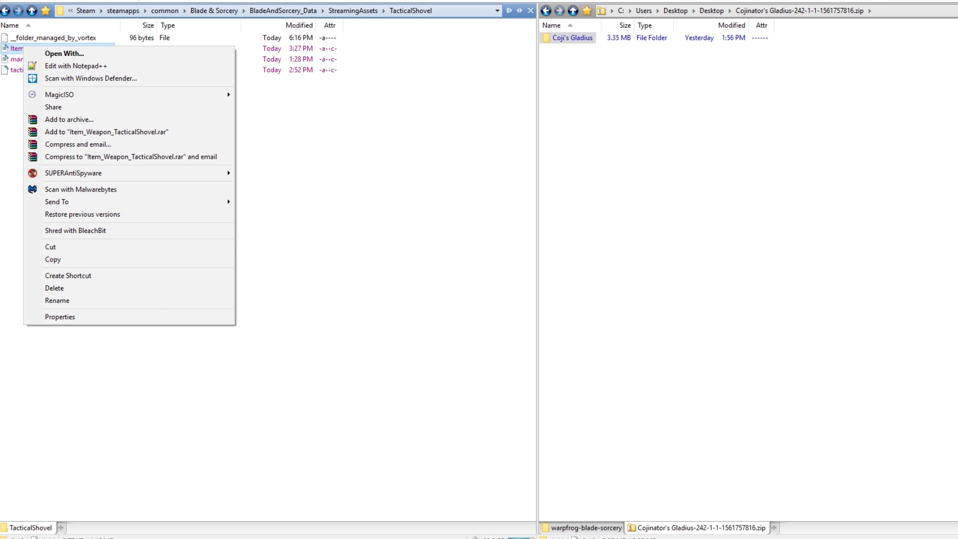
pyautogui.click(60, 317)
pyautogui.click(154, 234)
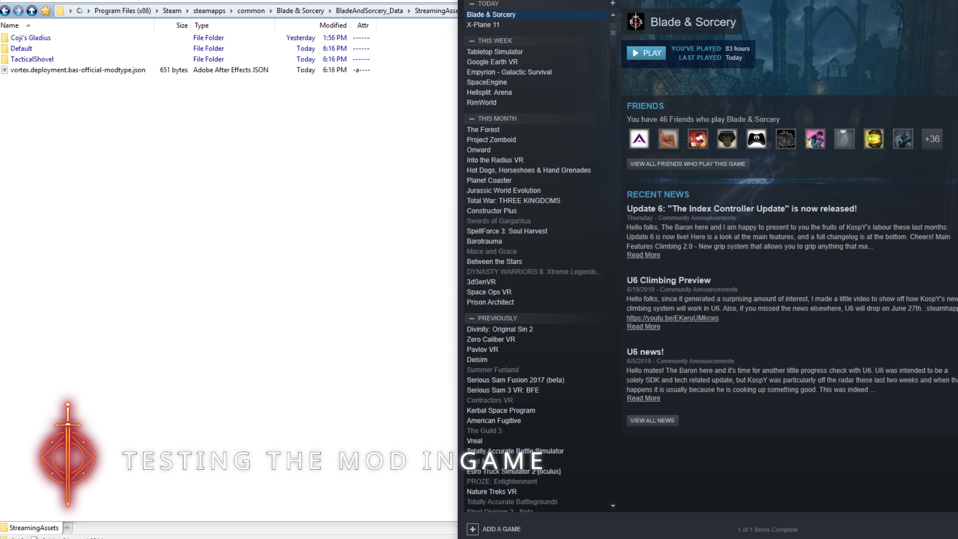
# Step: Launch Blade & Sorcery from the Steam library in Oculus VR Mode
pyautogui.click(645, 53)
pyautogui.click(448, 251)
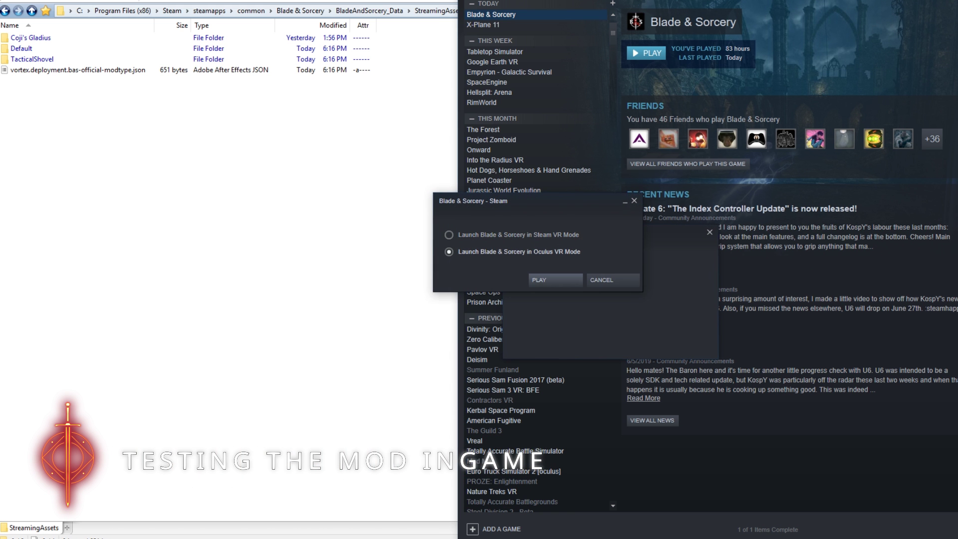
pyautogui.click(556, 280)
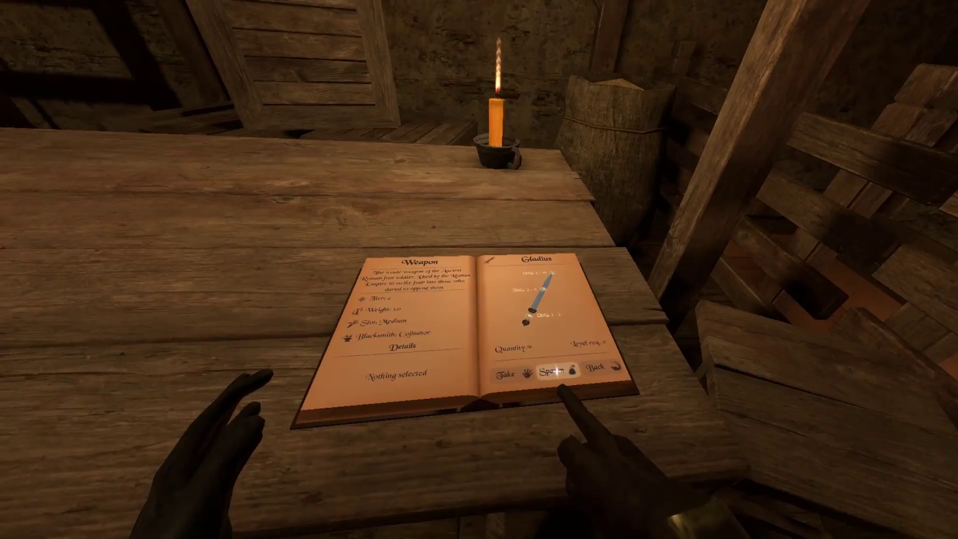
# Step: In the in-game item book, leave the Gladius entry and take out the Tactical Shovel to test it
pyautogui.click(632, 371)
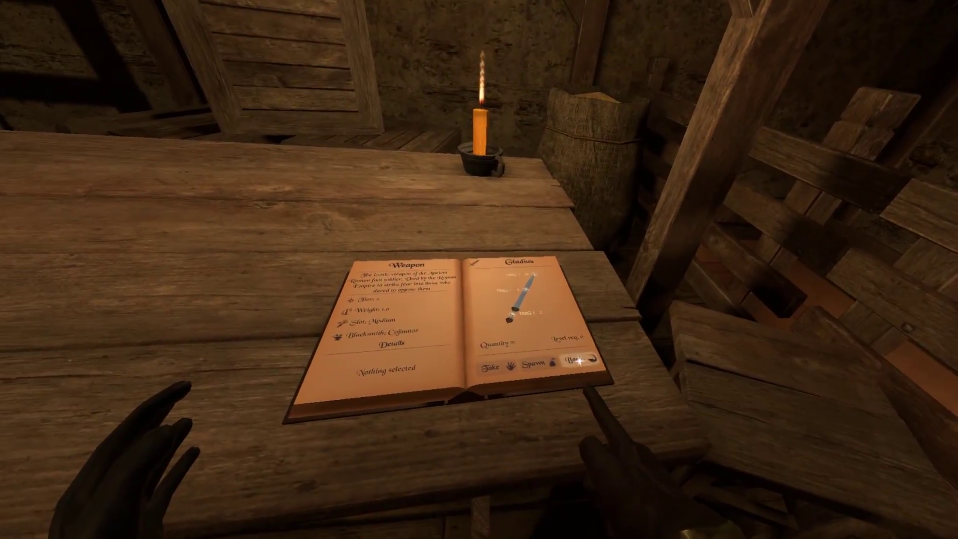
pyautogui.click(563, 389)
pyautogui.click(546, 282)
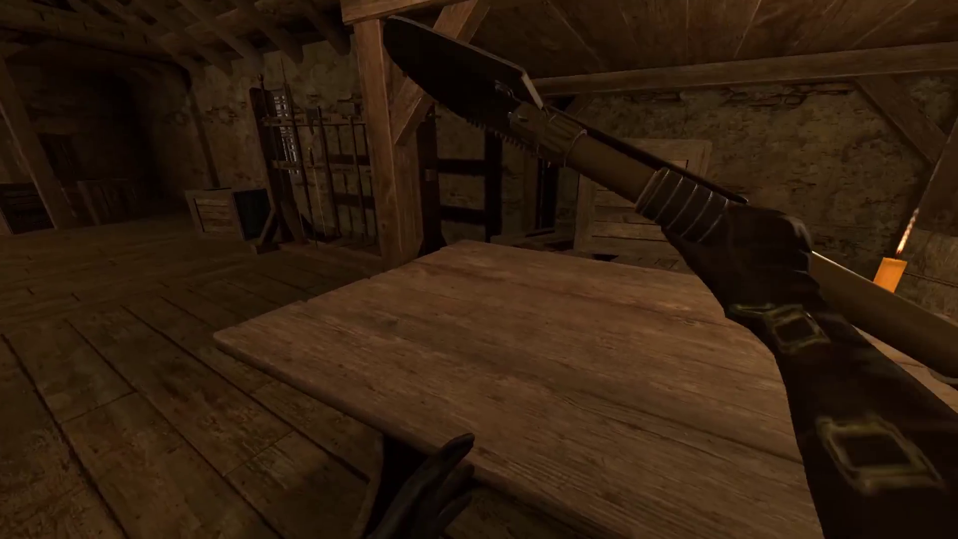
pyautogui.click(791, 320)
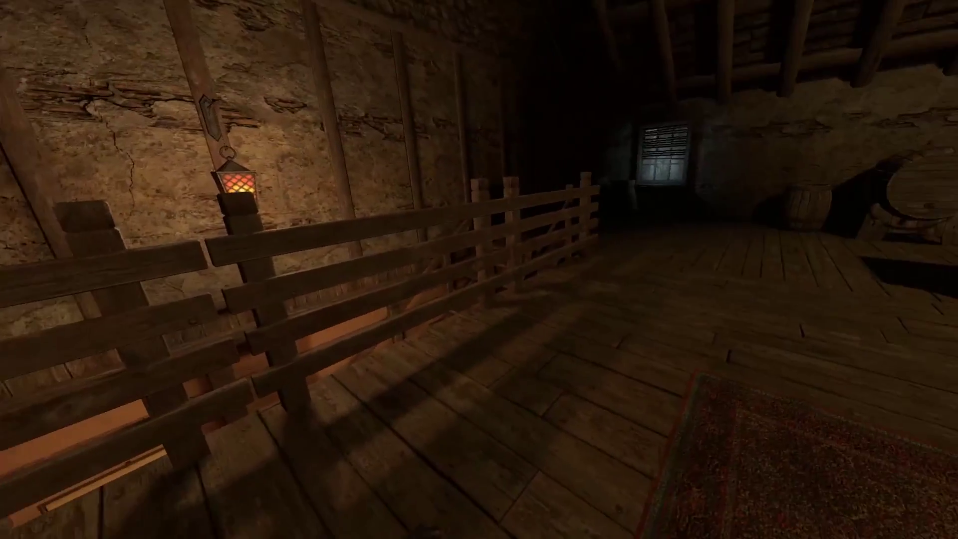